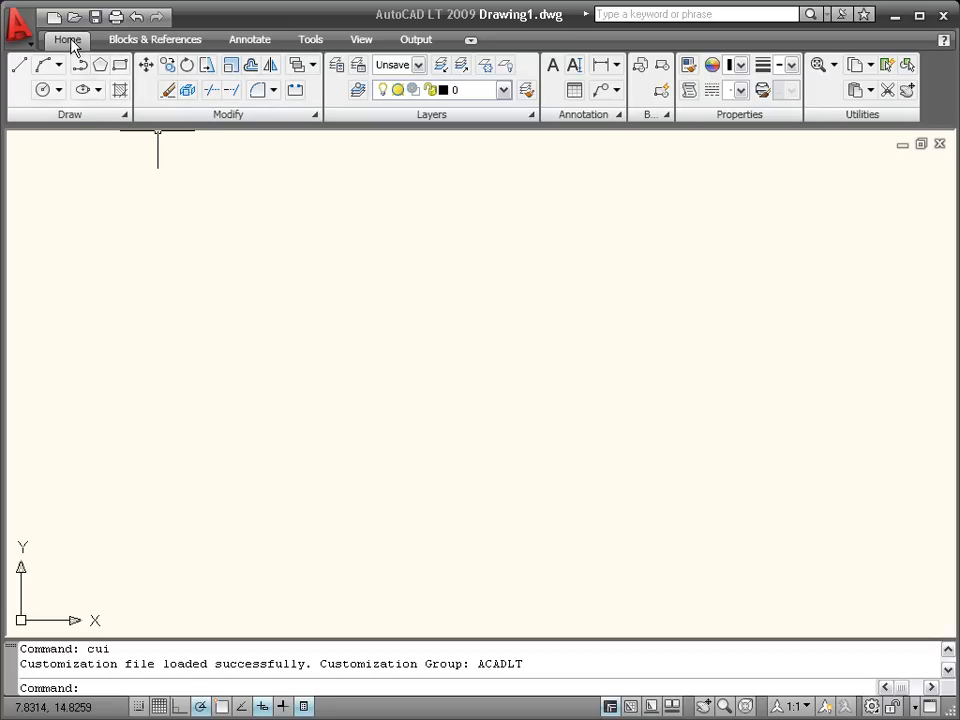
Step: Browse the Blocks & References tab, then show the Annotate tab with the Dimensions panel expanded
{"action": "left_click", "coordinate": [125, 42]}
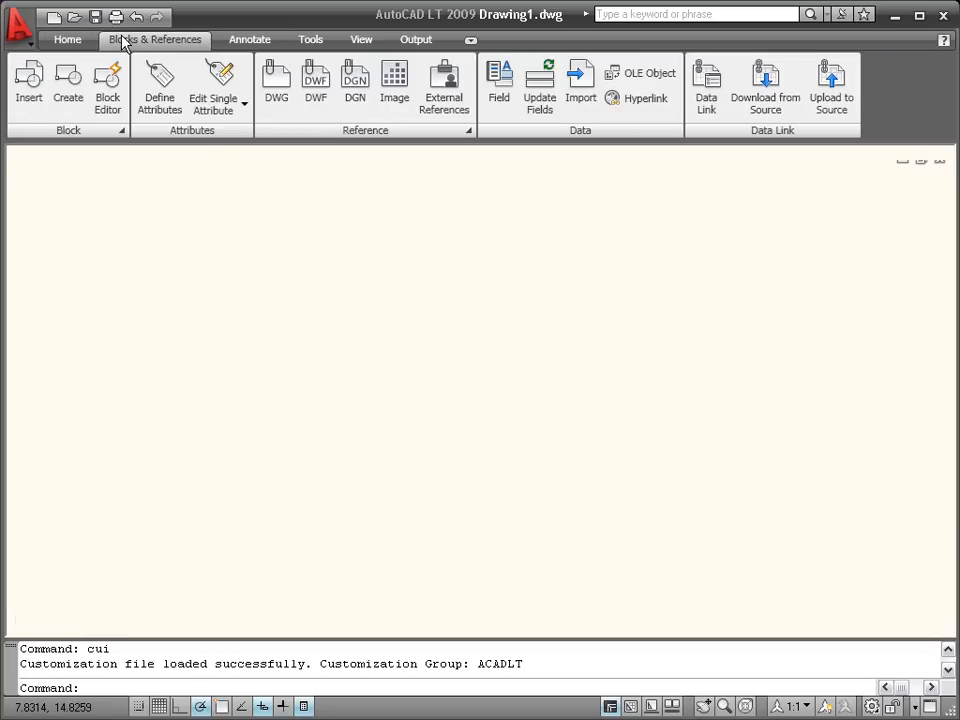
{"action": "left_click", "coordinate": [241, 47]}
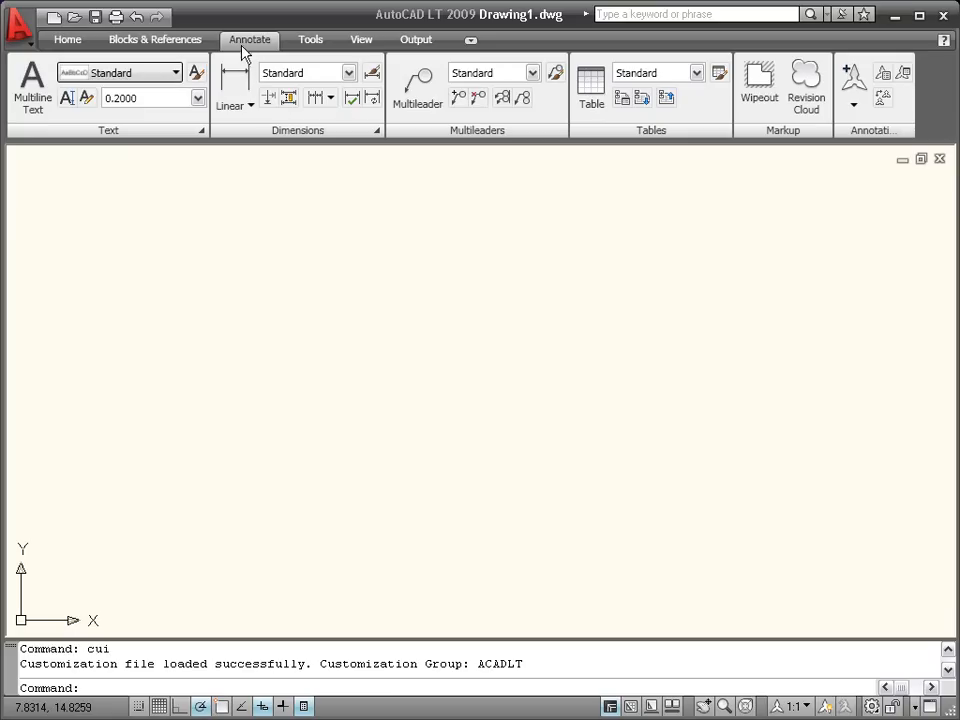
{"action": "left_click", "coordinate": [377, 132]}
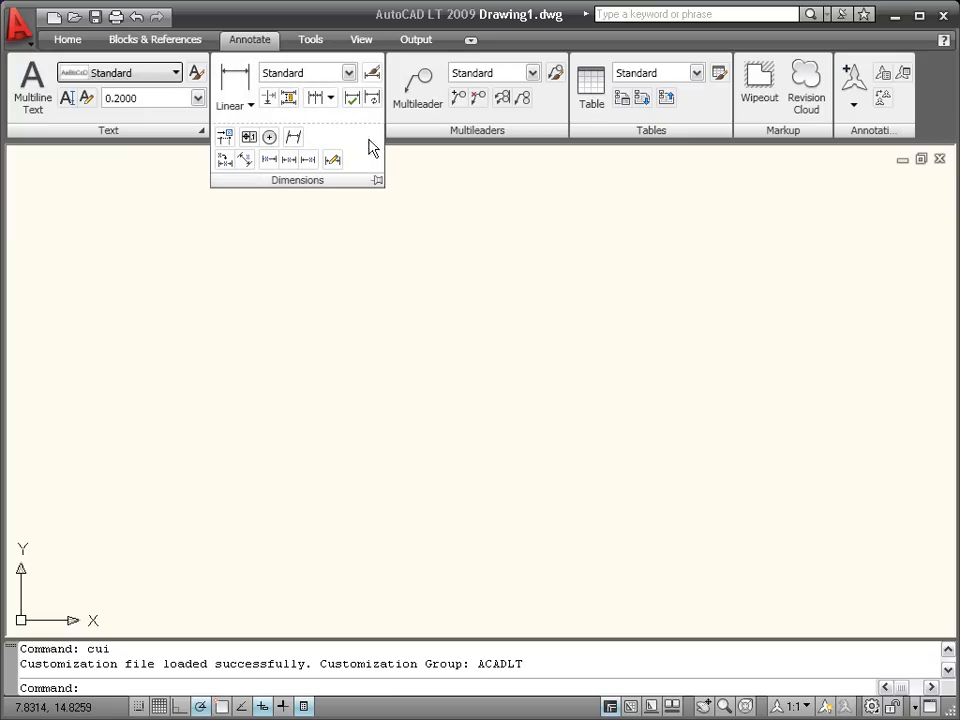
{"action": "left_click", "coordinate": [30, 85]}
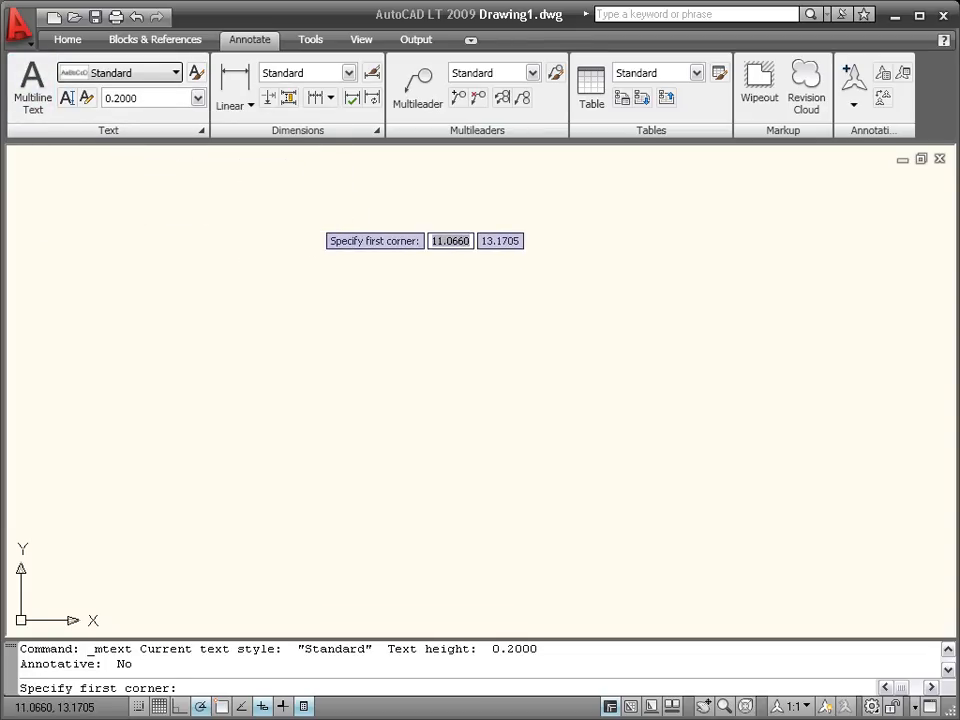
{"action": "left_click", "coordinate": [311, 218]}
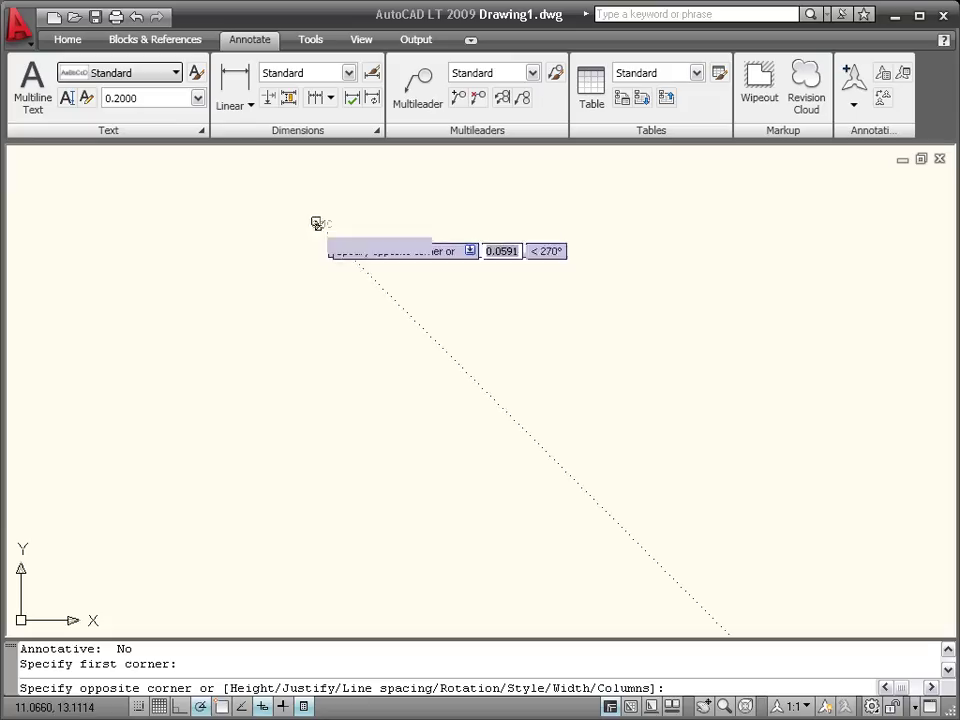
{"action": "left_click", "coordinate": [538, 297]}
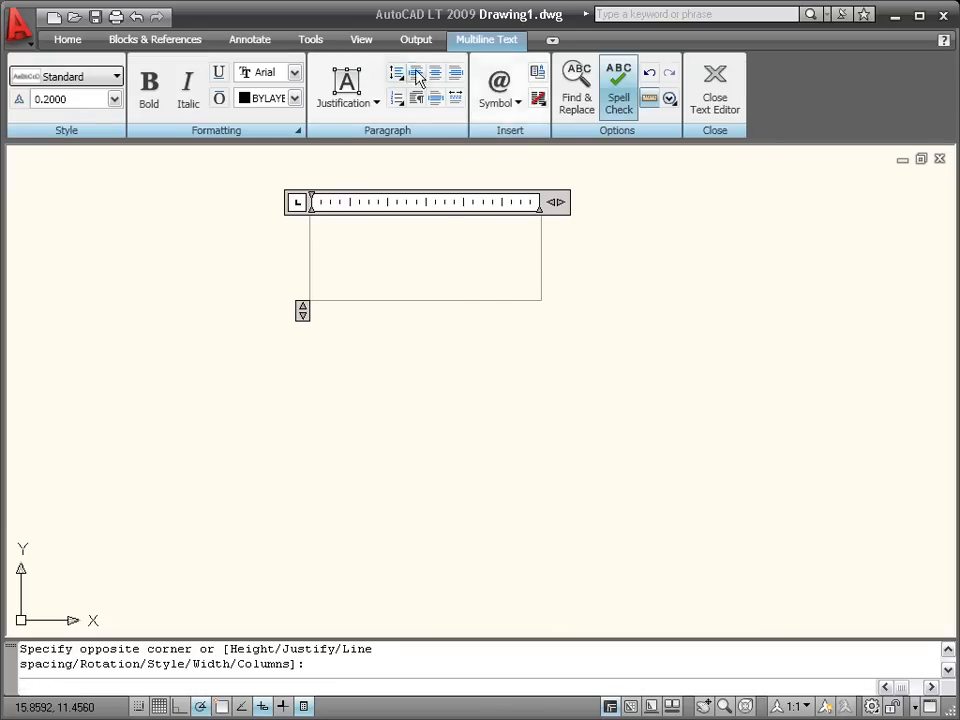
{"action": "left_click", "coordinate": [296, 174]}
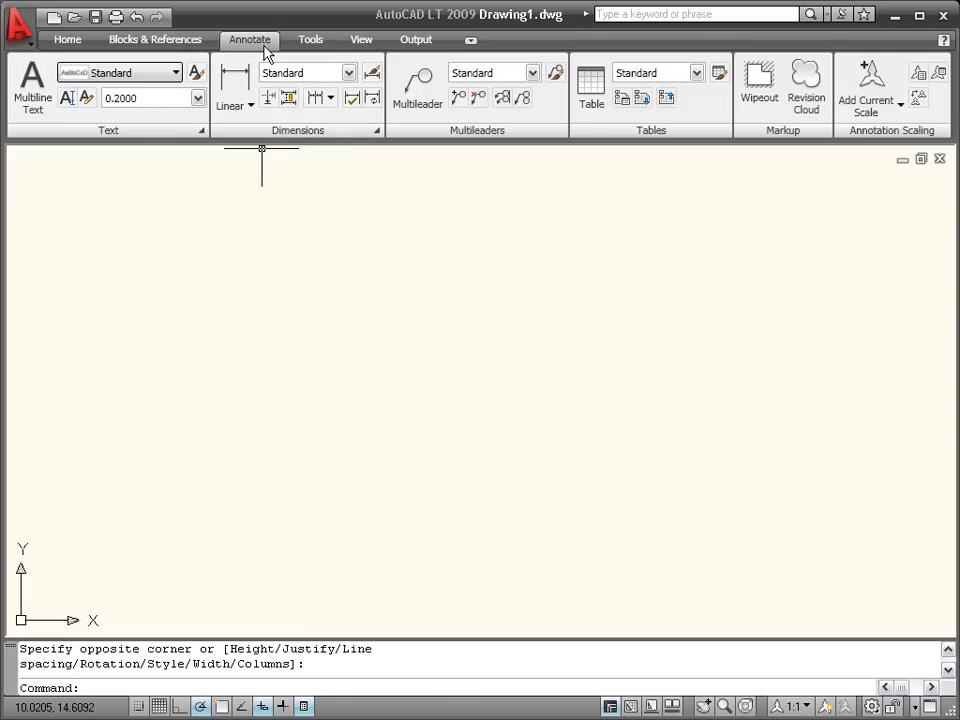
Step: Hide the ribbon panel titles from the right-click menu, then show them again
{"action": "right_click", "coordinate": [268, 53]}
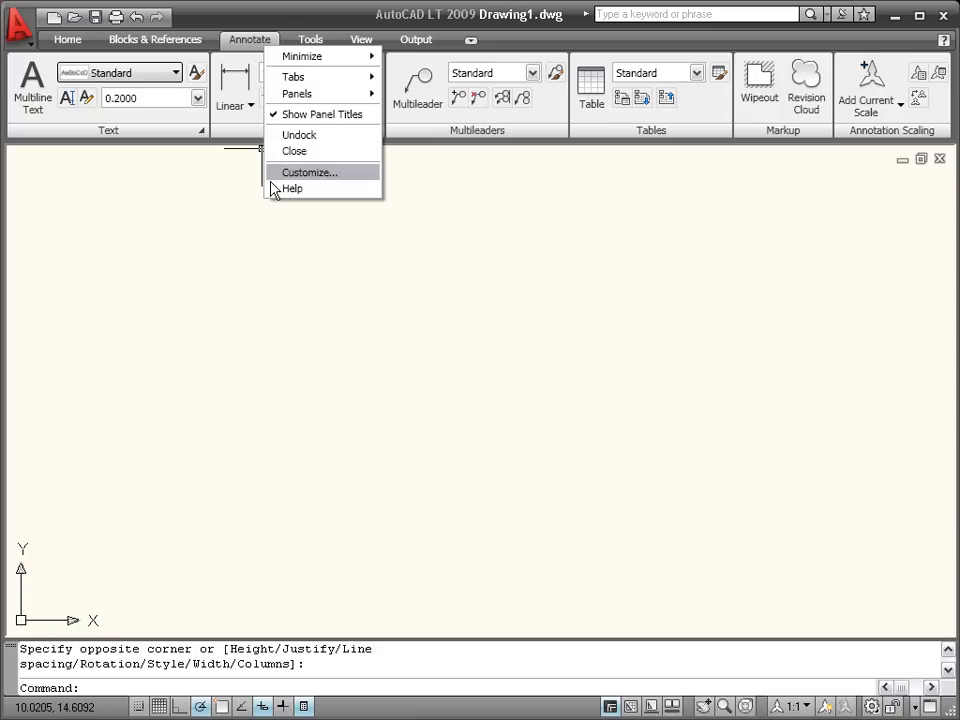
{"action": "left_click", "coordinate": [275, 115]}
{"action": "right_click", "coordinate": [250, 42]}
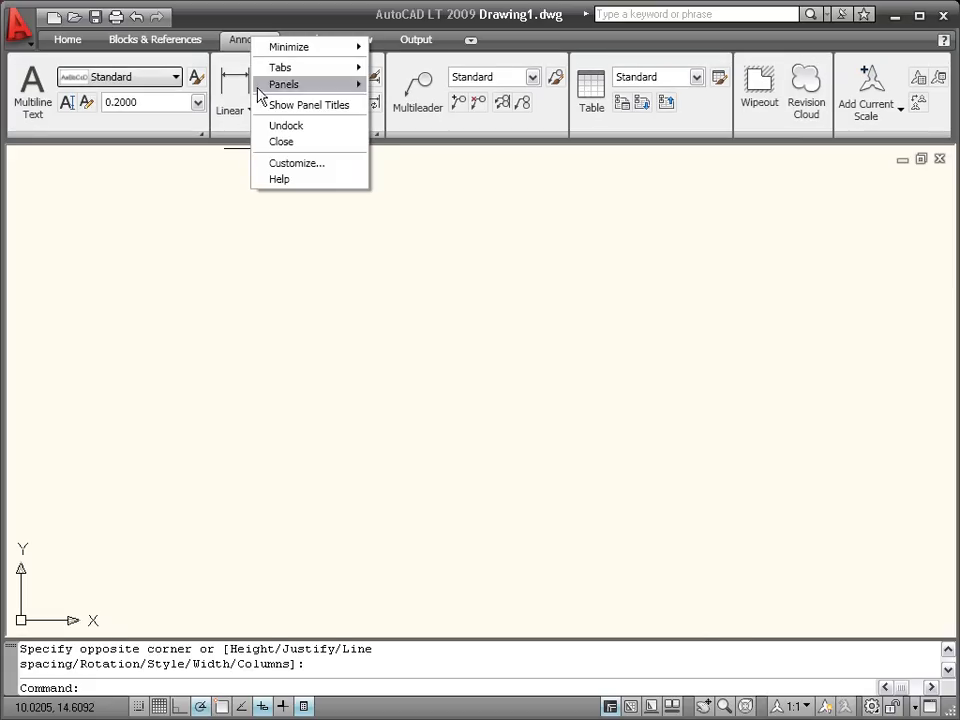
{"action": "left_click", "coordinate": [300, 105]}
Step: Cycle the ribbon through its minimized state back to full panels and bring up its options menu
{"action": "left_click", "coordinate": [470, 42]}
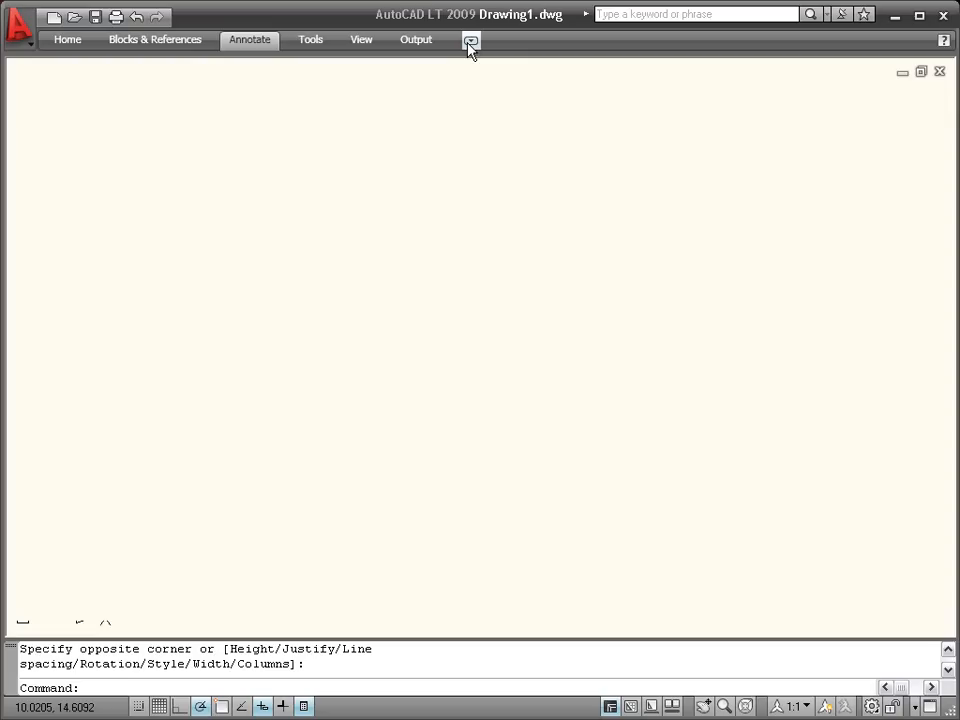
{"action": "left_click", "coordinate": [470, 42]}
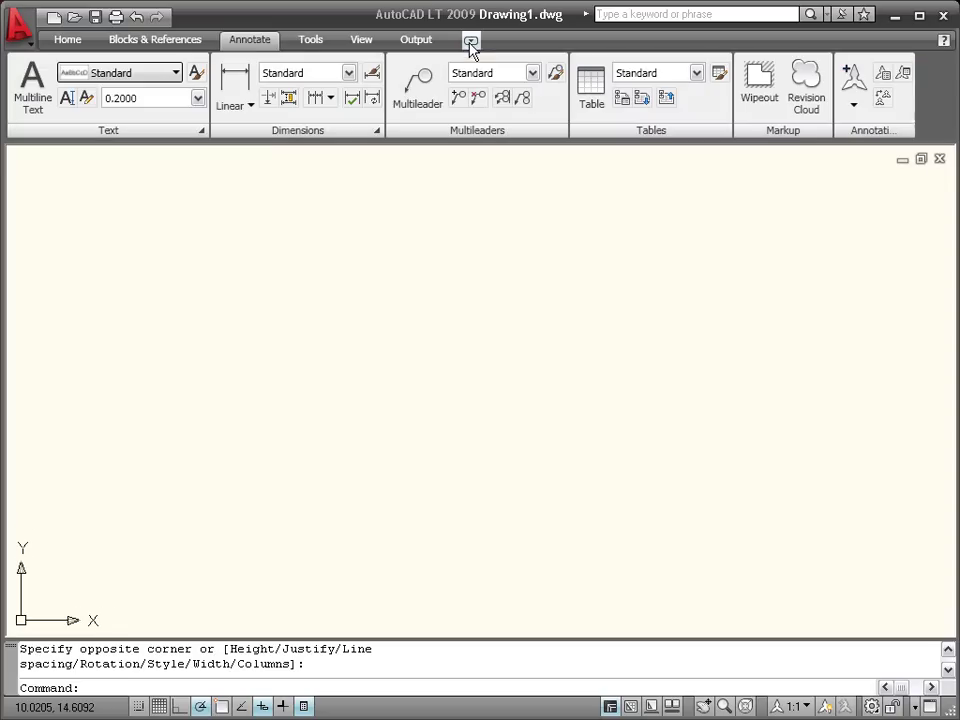
{"action": "right_click", "coordinate": [262, 48]}
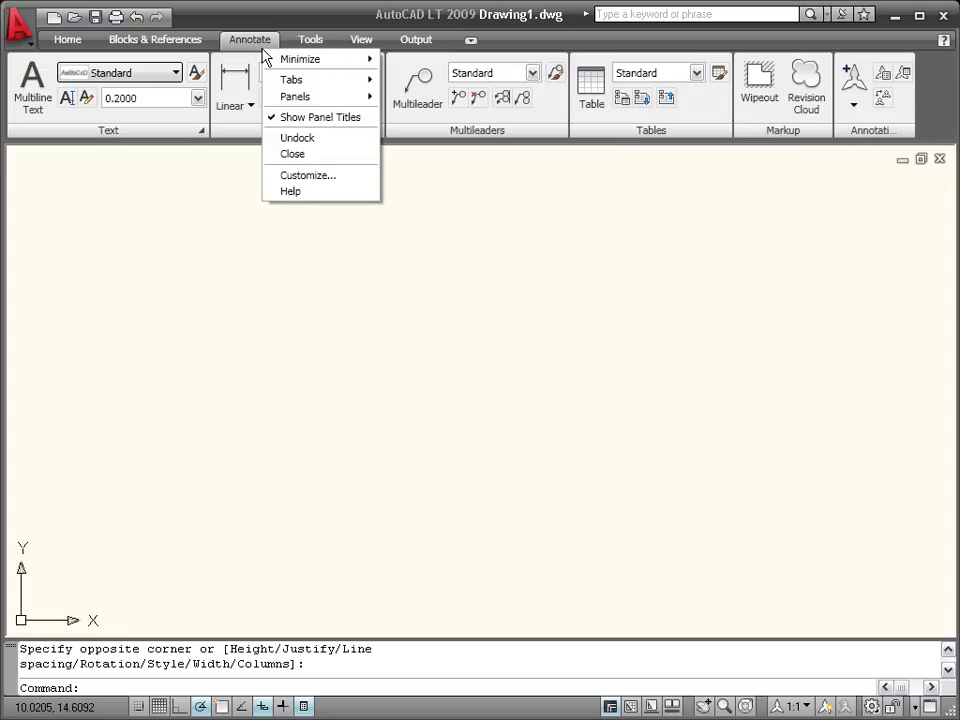
{"action": "left_click", "coordinate": [283, 142]}
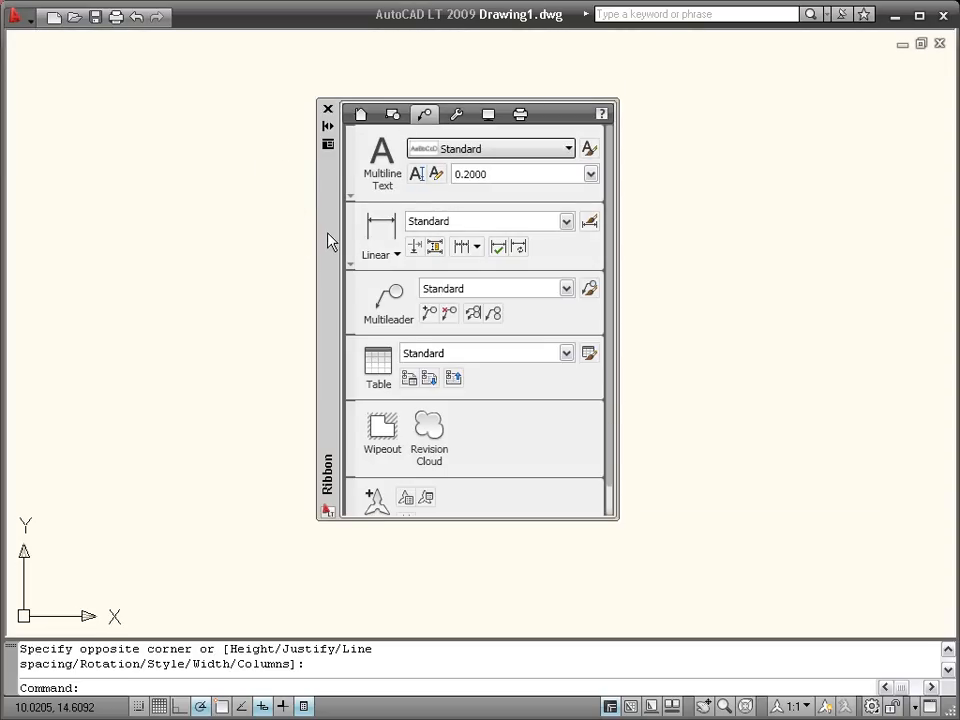
{"action": "left_click_drag", "start_coordinate": [331, 240], "coordinate": [275, 248]}
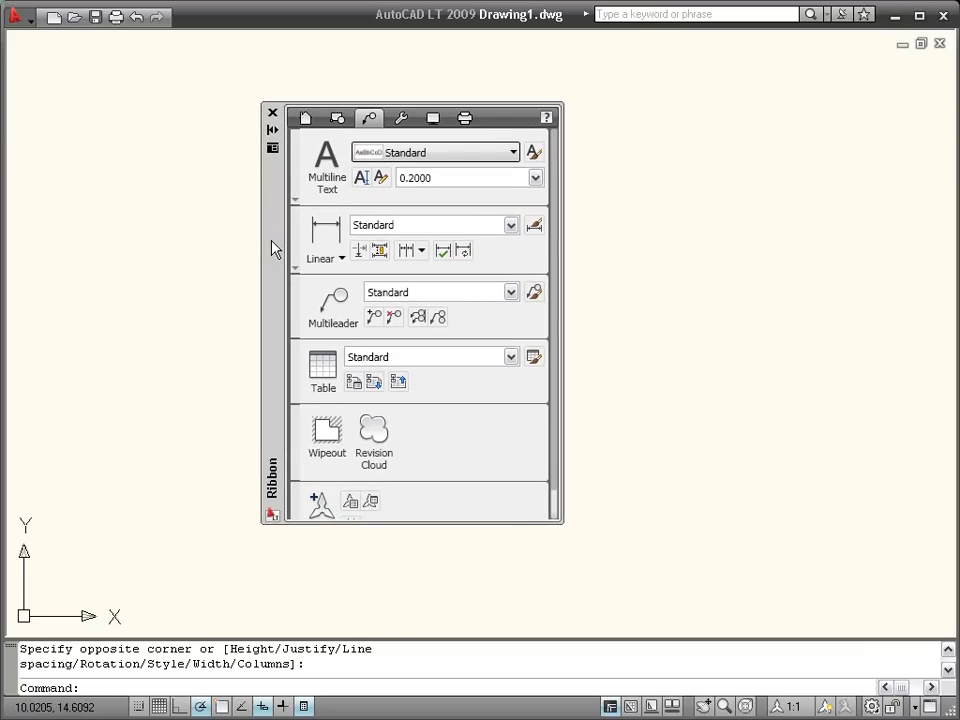
{"action": "double_click", "coordinate": [275, 248]}
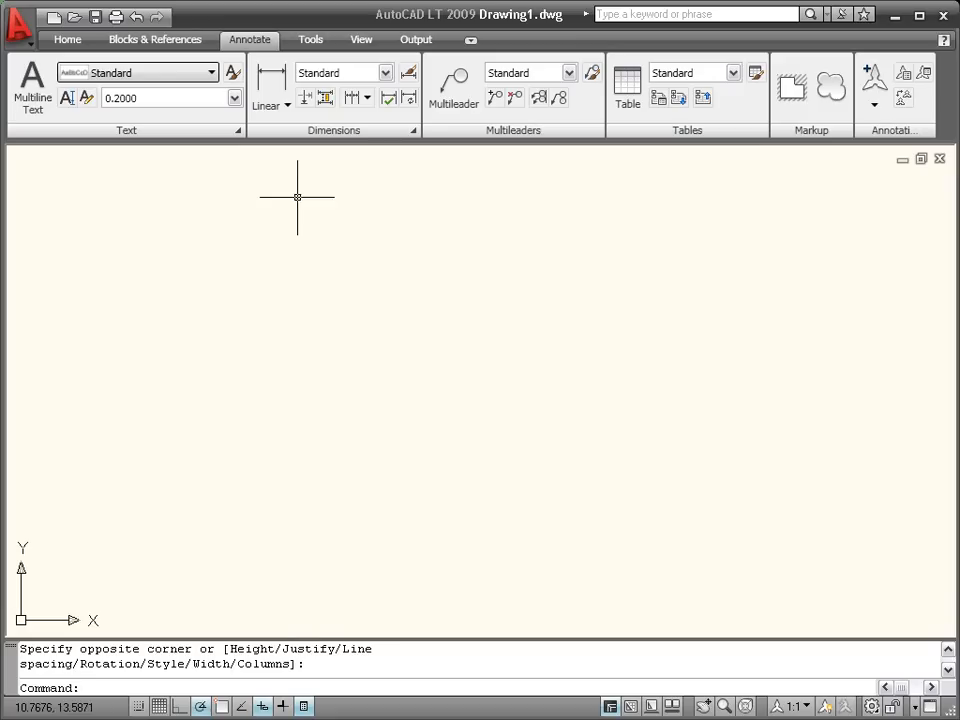
Step: Hide the Blocks & References and View tabs and the Tables panel via the ribbon menu
{"action": "right_click", "coordinate": [266, 52]}
{"action": "mouse_move", "coordinate": [321, 76]}
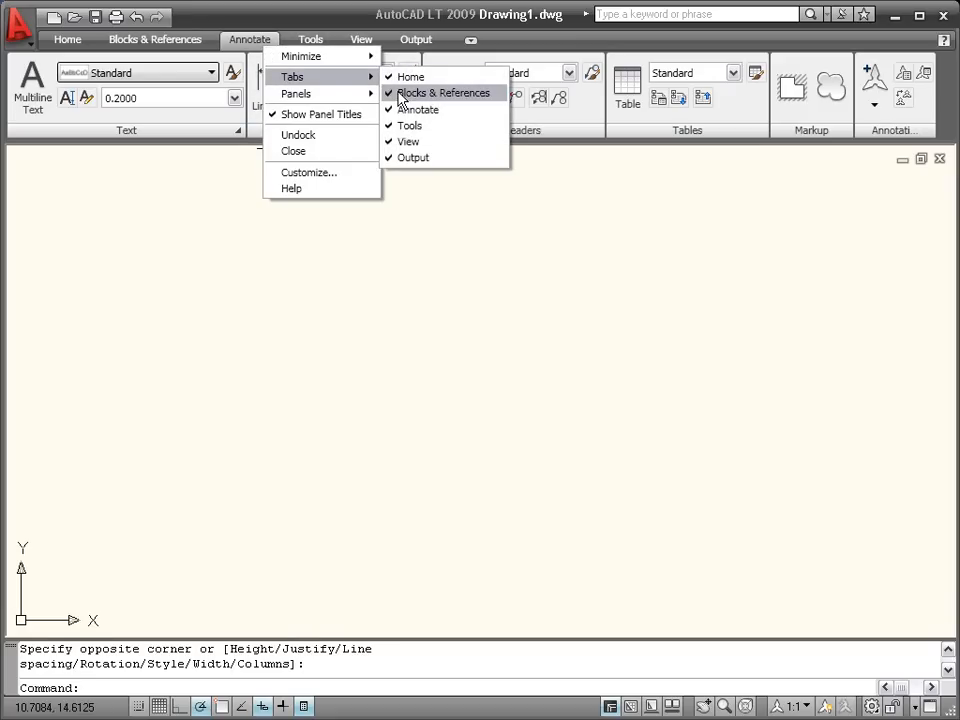
{"action": "left_click", "coordinate": [398, 93]}
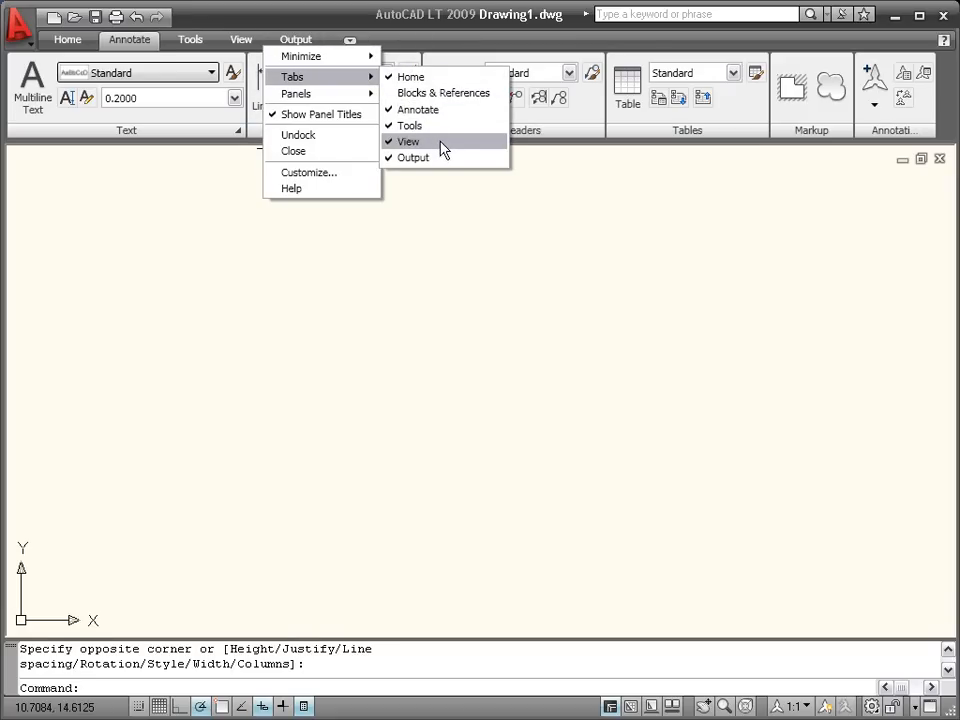
{"action": "left_click", "coordinate": [412, 141]}
{"action": "mouse_move", "coordinate": [310, 93]}
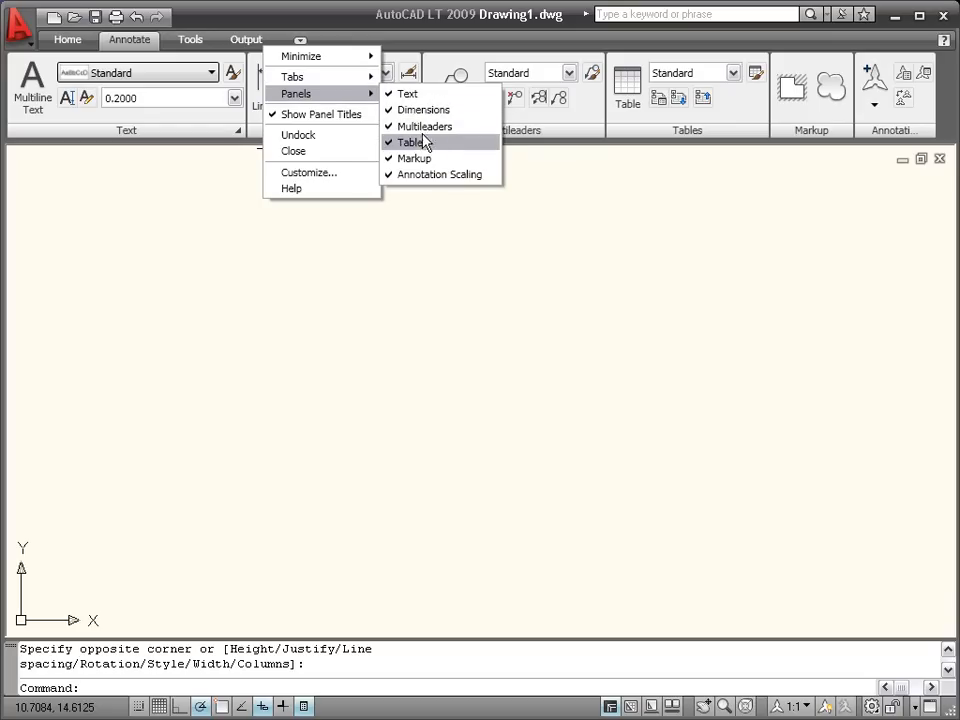
{"action": "left_click", "coordinate": [412, 142]}
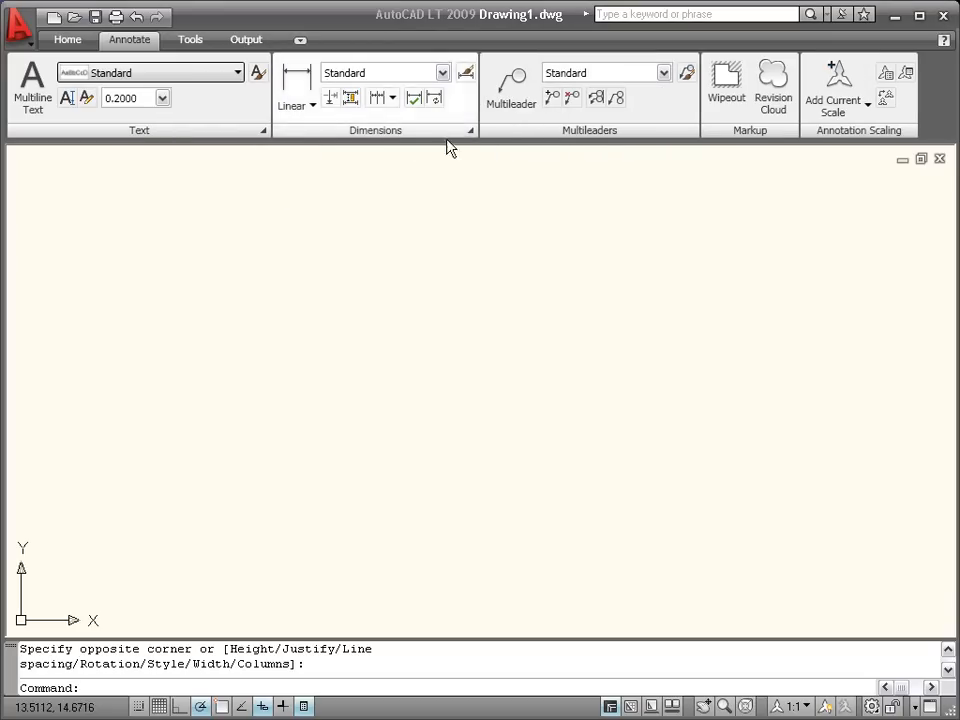
Step: Move Dimensions after Multileaders and float the Annotation Scaling panel over the drawing area
{"action": "mouse_move", "coordinate": [448, 150]}
{"action": "left_mouse_down"}
{"action": "mouse_move", "coordinate": [652, 150]}
{"action": "mouse_move", "coordinate": [621, 143]}
{"action": "left_mouse_up"}
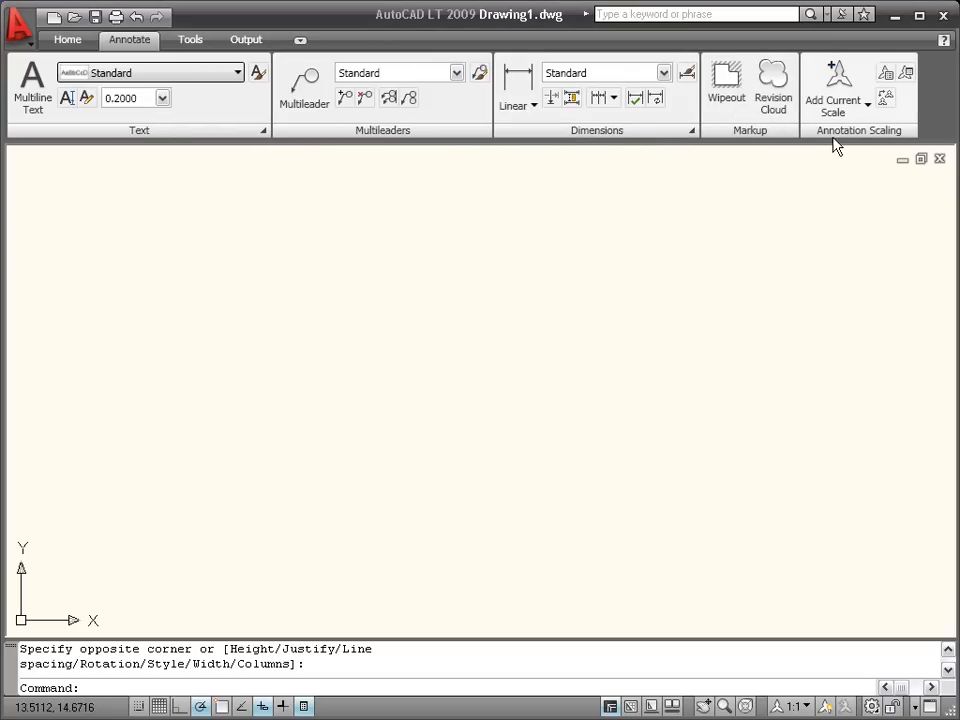
{"action": "left_click_drag", "start_coordinate": [838, 148], "coordinate": [598, 150]}
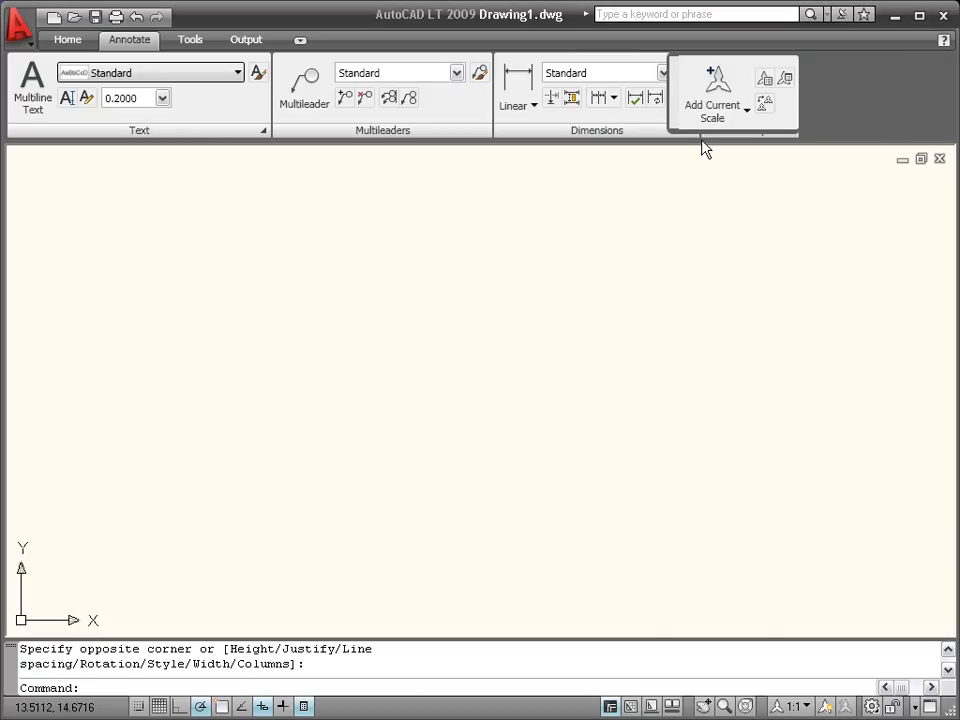
{"action": "left_click_drag", "start_coordinate": [598, 150], "coordinate": [655, 246]}
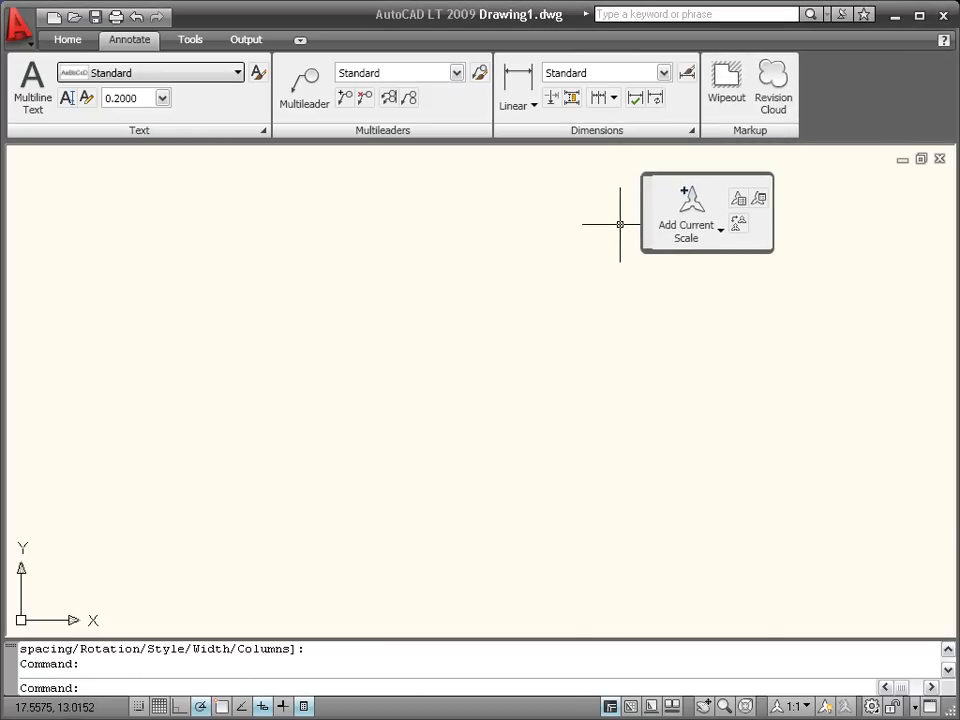
Step: Open the Customize User Interface dialog from the ribbon's right-click menu
{"action": "right_click", "coordinate": [478, 110]}
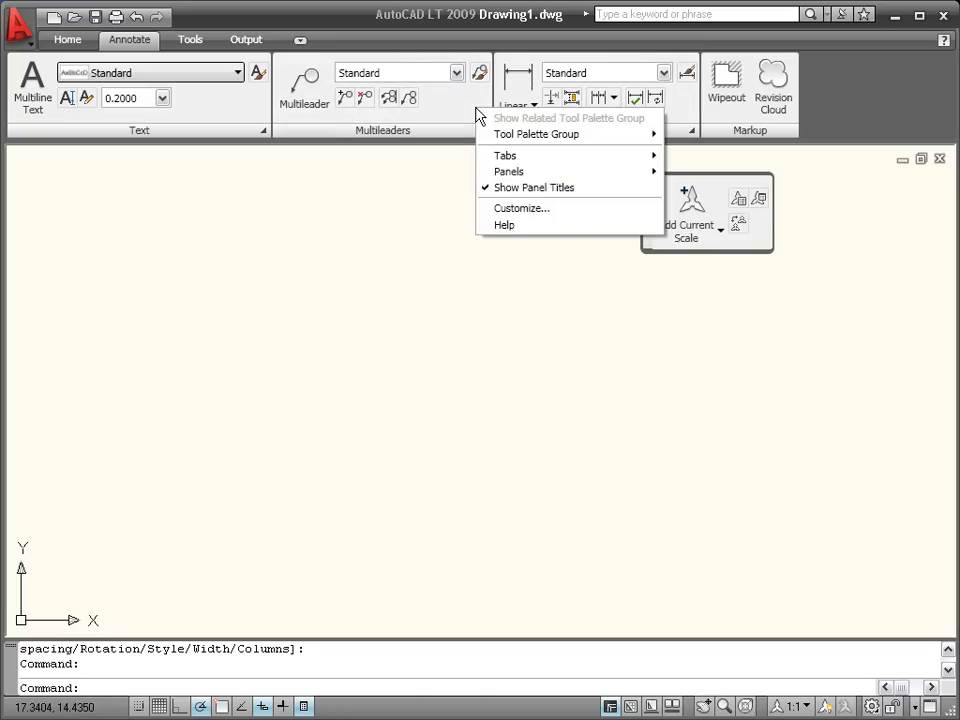
{"action": "left_click", "coordinate": [497, 210]}
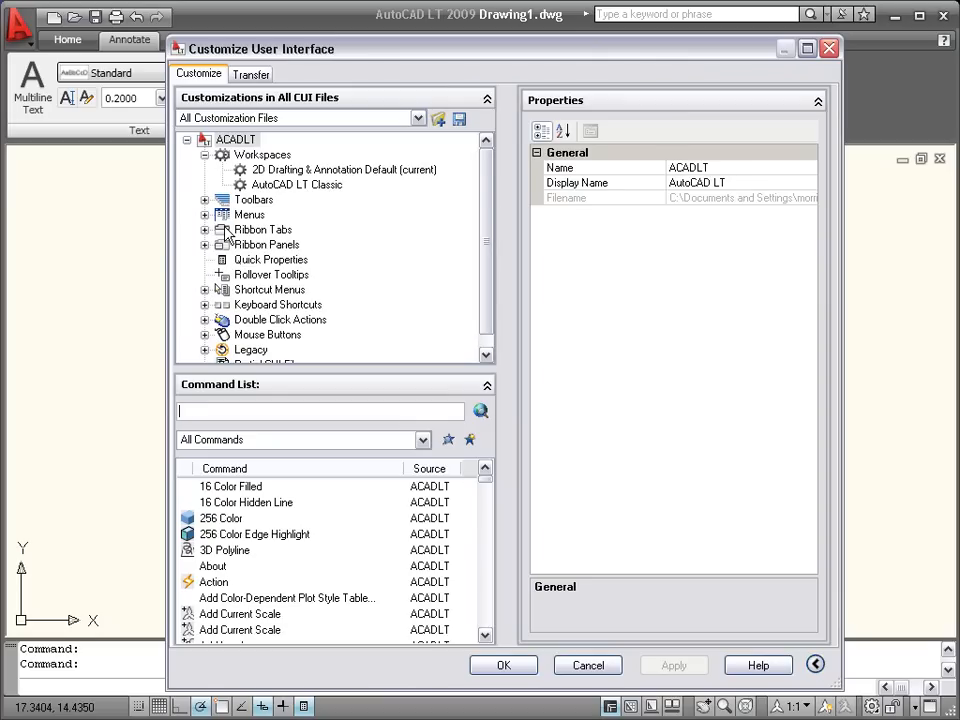
Step: Expand the Ribbon Tabs and Ribbon Panels nodes and show the Block panel's rows
{"action": "left_click", "coordinate": [205, 229]}
{"action": "scroll", "coordinate": [205, 232], "scroll_direction": "down", "scroll_amount": 3}
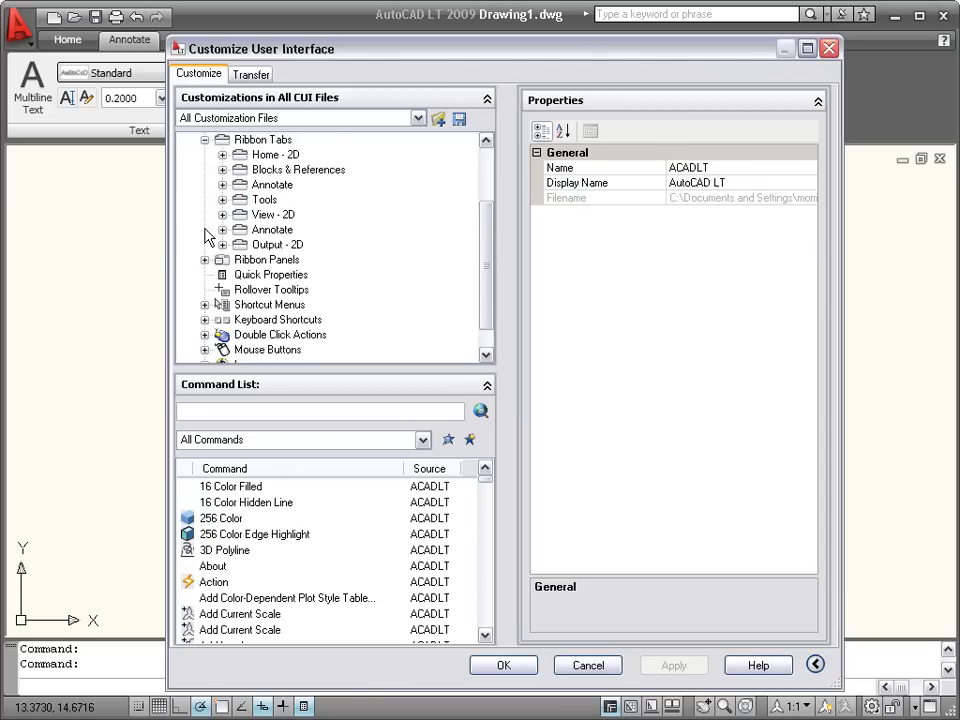
{"action": "scroll", "coordinate": [205, 232], "scroll_direction": "down", "scroll_amount": 2}
{"action": "left_click", "coordinate": [205, 244]}
{"action": "scroll", "coordinate": [205, 232], "scroll_direction": "down", "scroll_amount": 2}
{"action": "scroll", "coordinate": [205, 236], "scroll_direction": "down", "scroll_amount": 3}
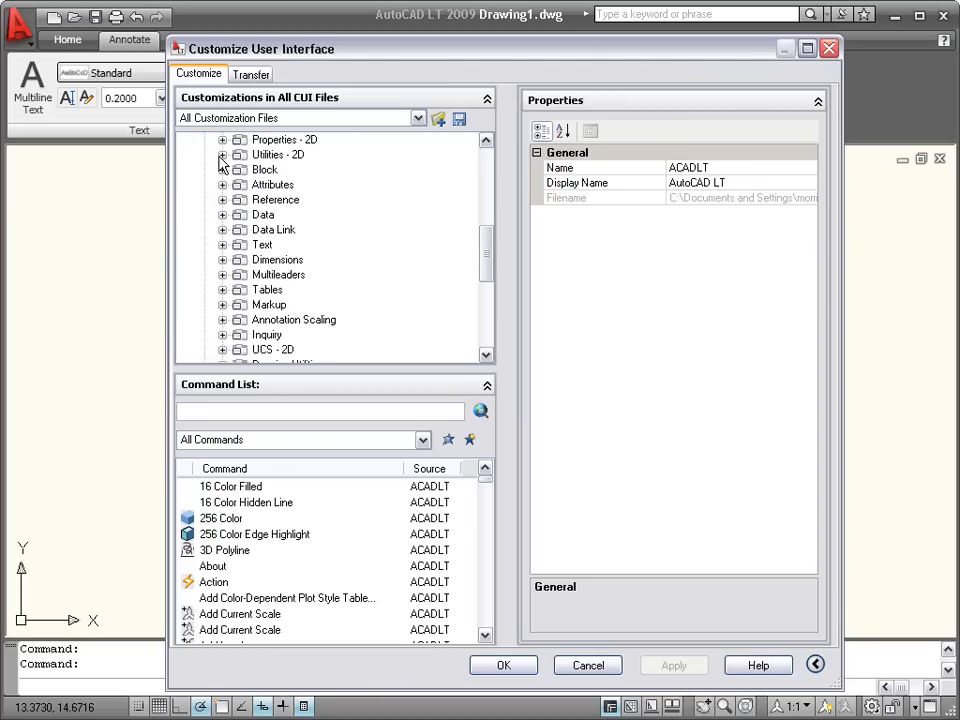
{"action": "left_click", "coordinate": [222, 170]}
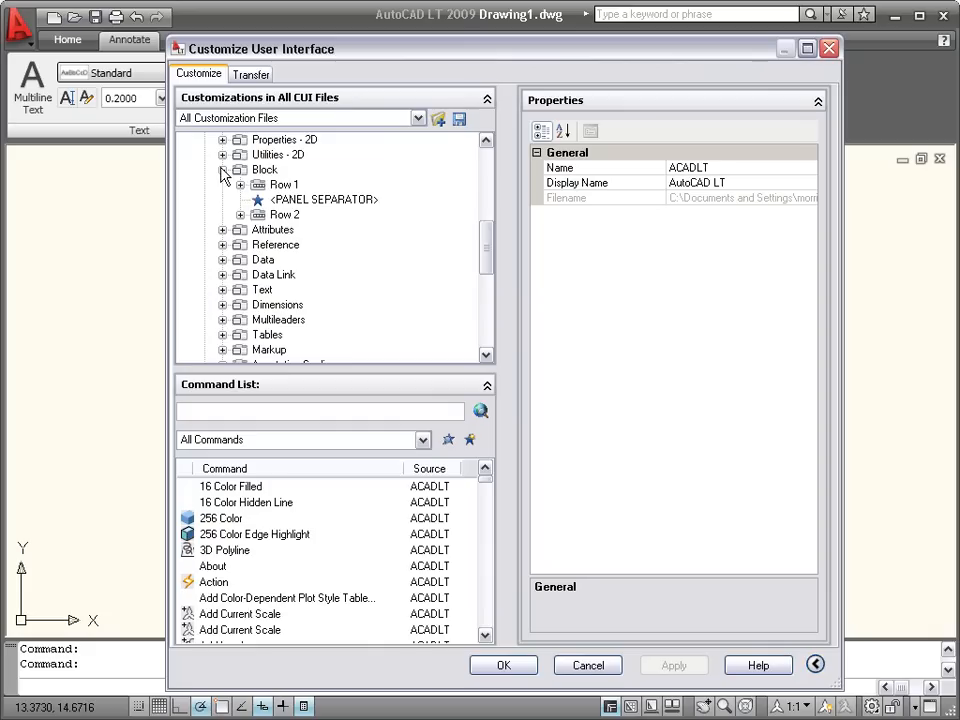